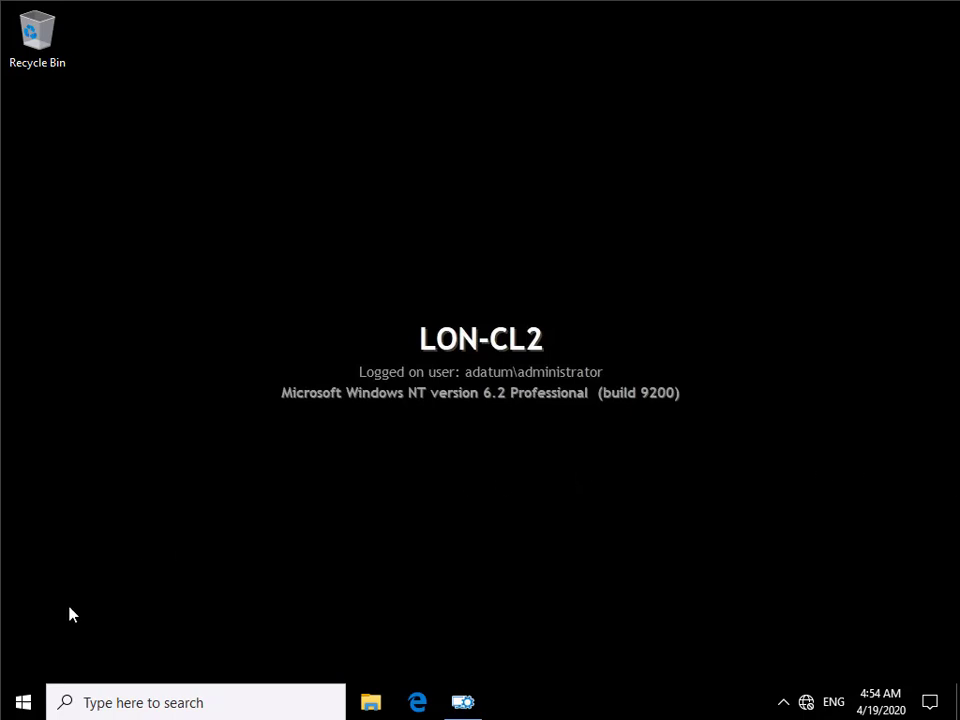
# Expand the Start menu's Windows Kits folder and bring Windows Configuration Designer to the front
pyautogui.click(22, 696)
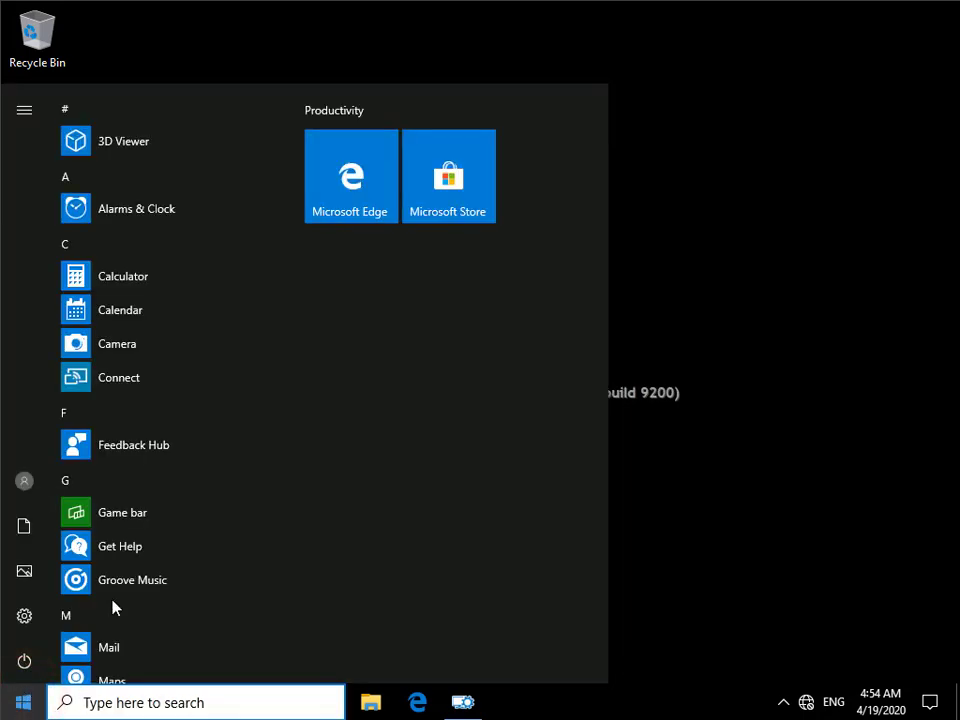
pyautogui.scroll(-10, 137, 568)
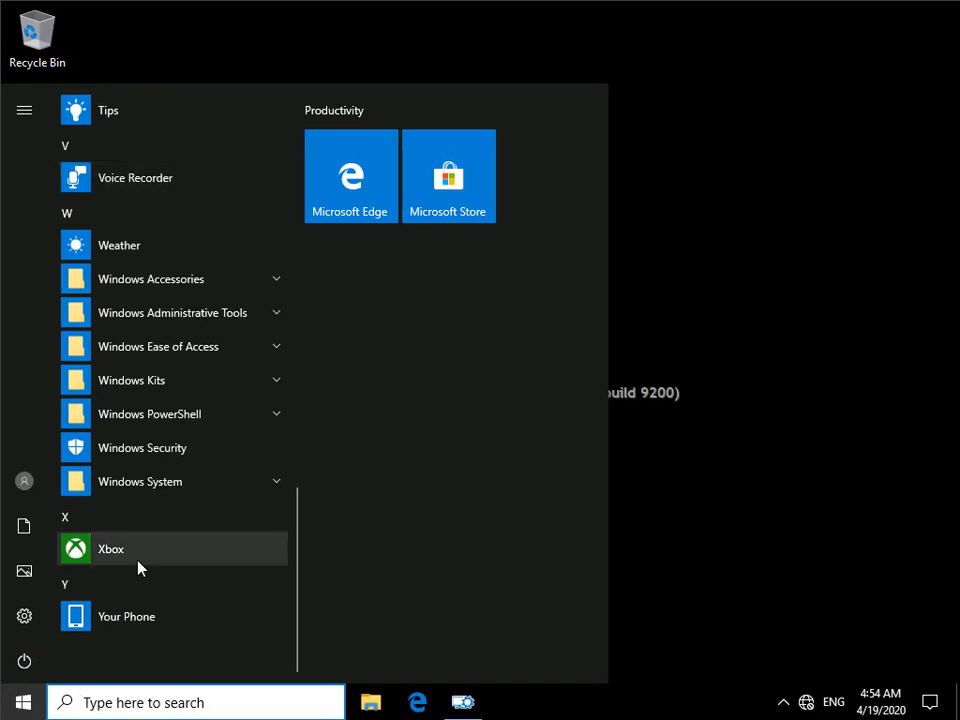
pyautogui.click(273, 382)
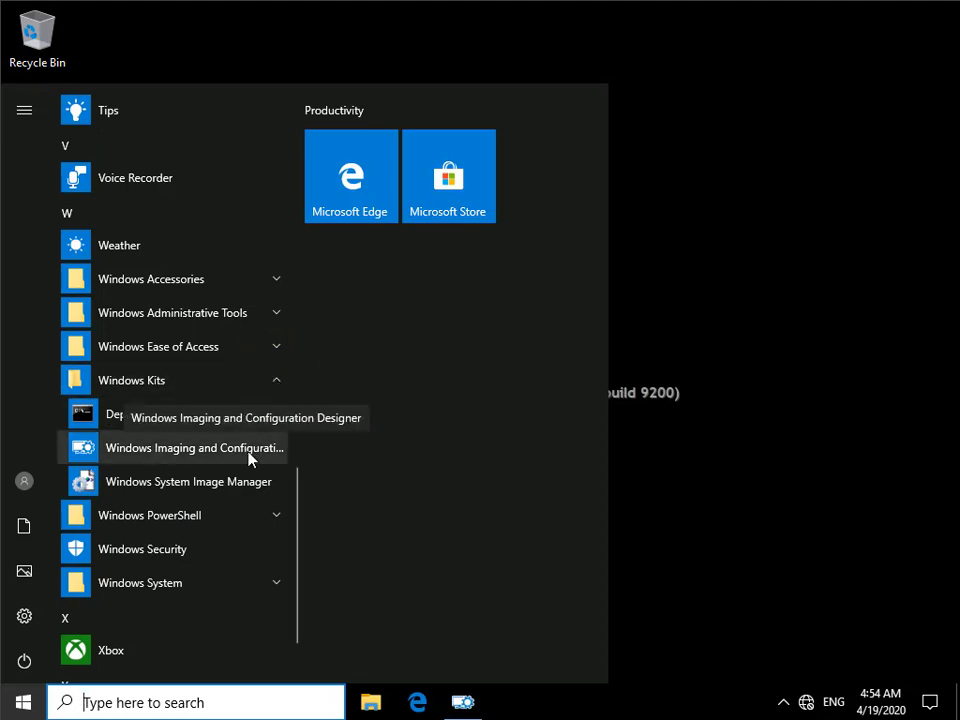
pyautogui.click(452, 703)
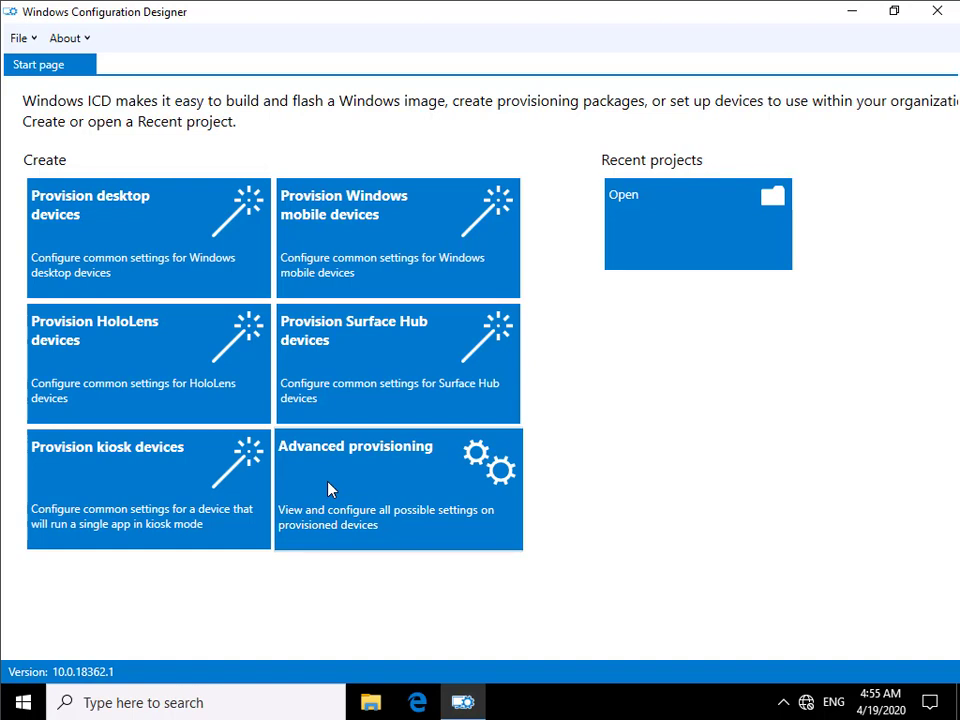
# Create a new Provision desktop devices project named 'Adatum'
pyautogui.click(111, 244)
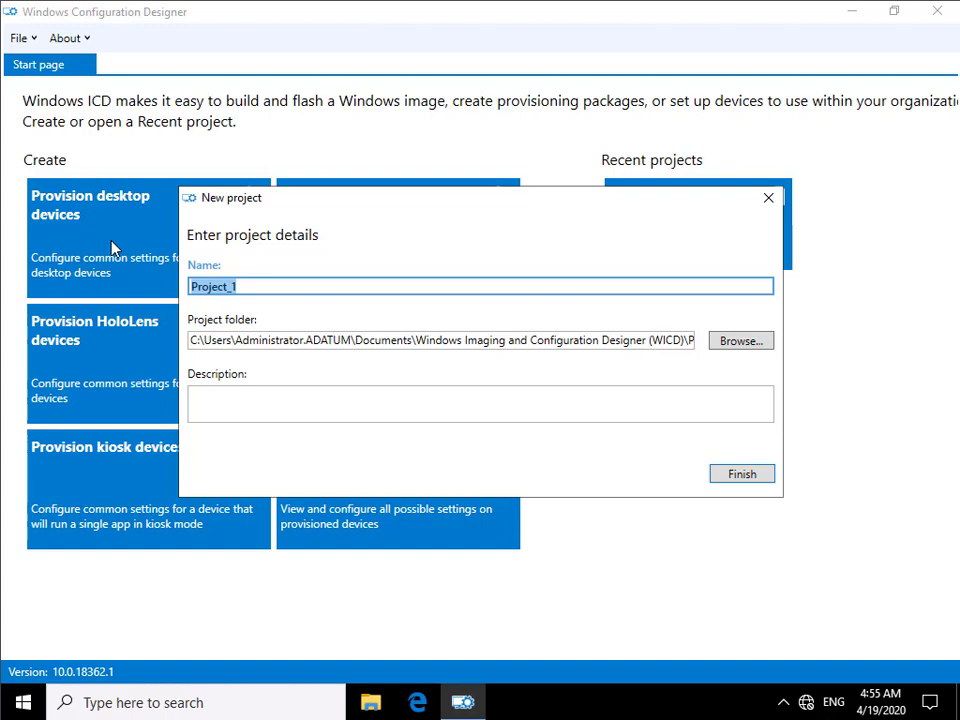
pyautogui.write('Adatu')
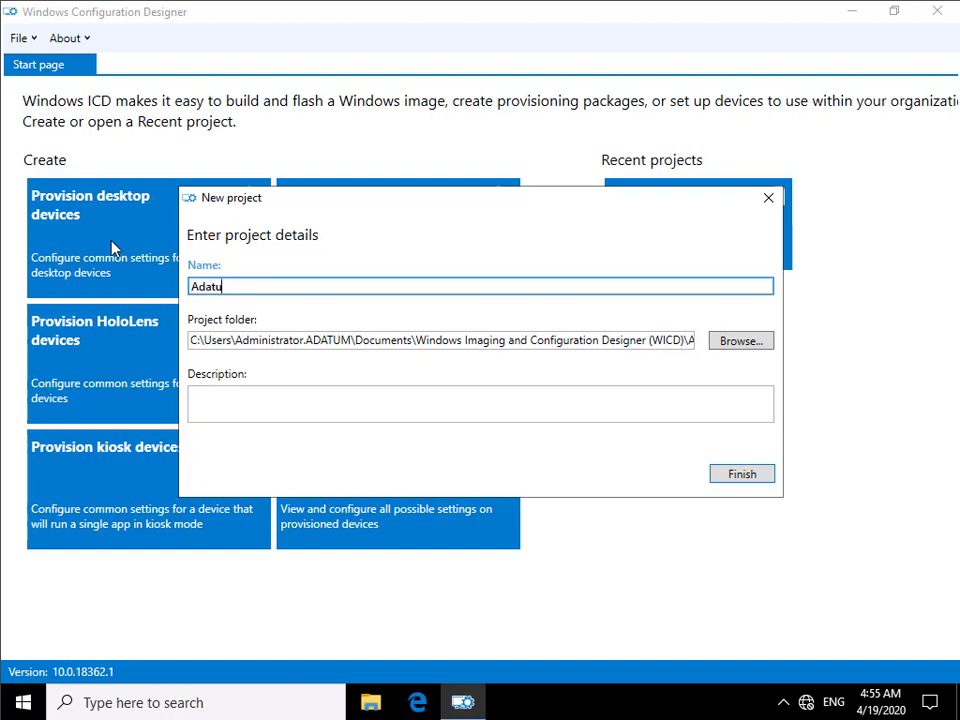
pyautogui.write('m')
pyautogui.click(721, 476)
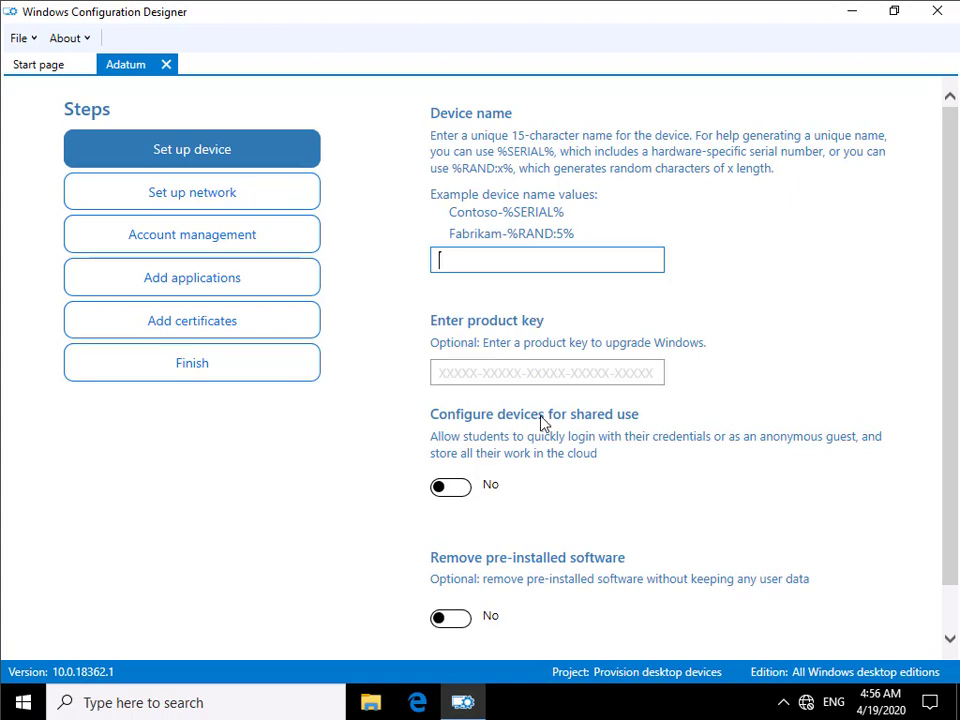
# Leave the Set up device page at its defaults and move to Set up network
pyautogui.scroll(-1, 538, 428)
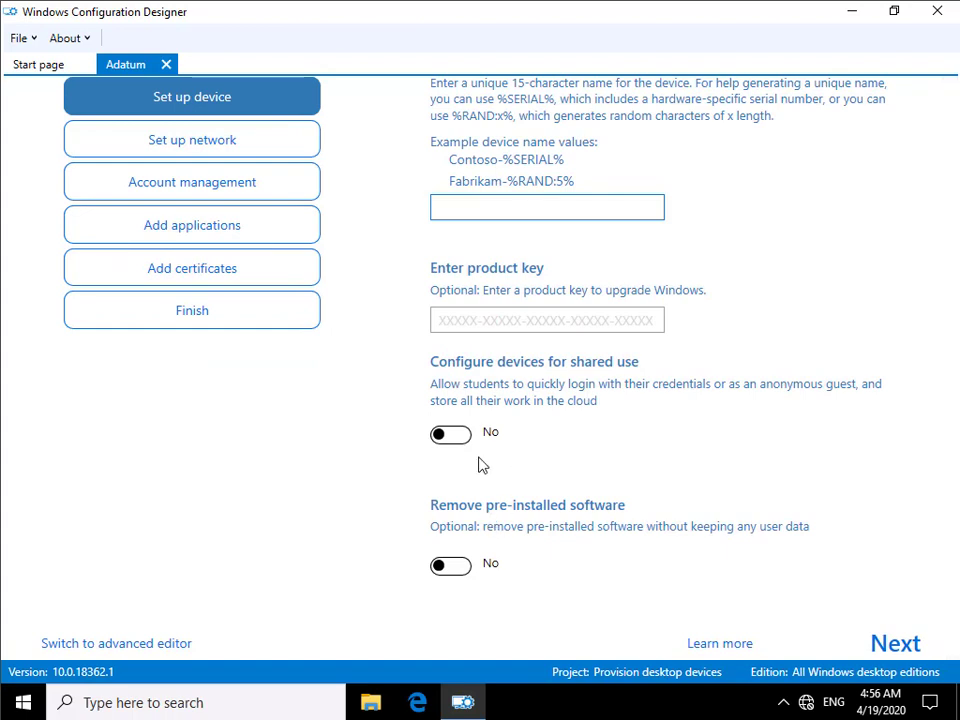
pyautogui.click(218, 143)
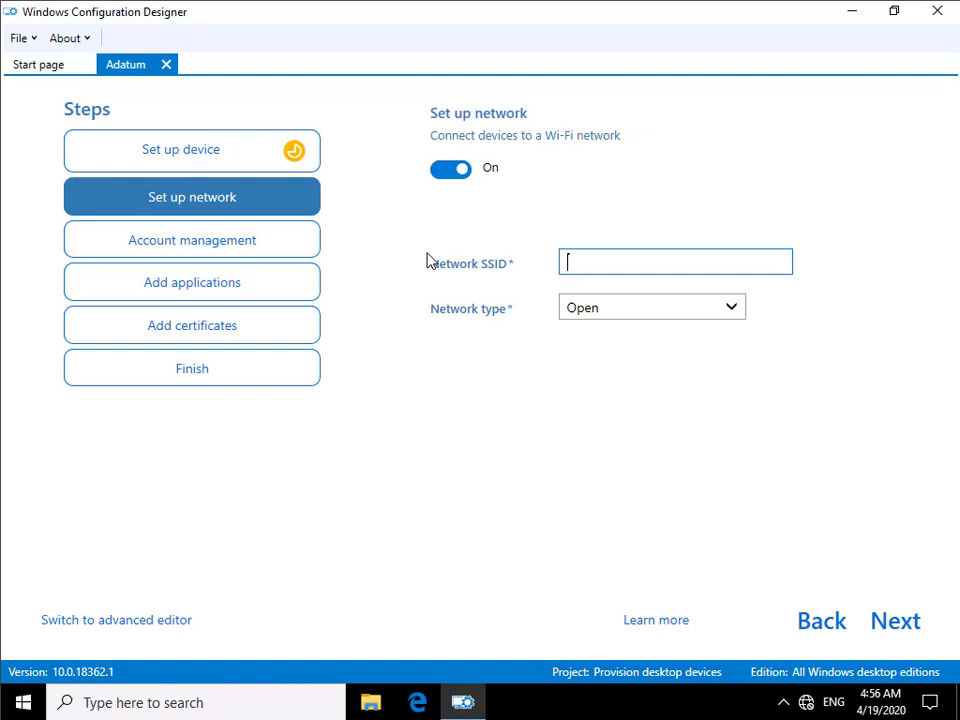
# Set Account management to Local admin for the WCD-Created account
pyautogui.click(281, 243)
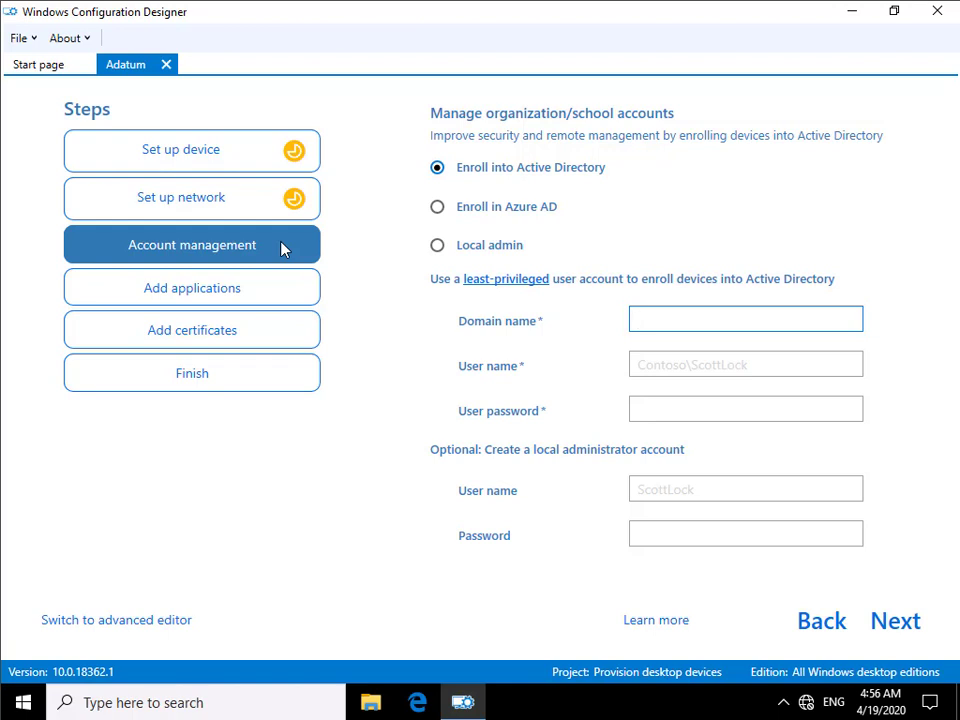
pyautogui.click(437, 246)
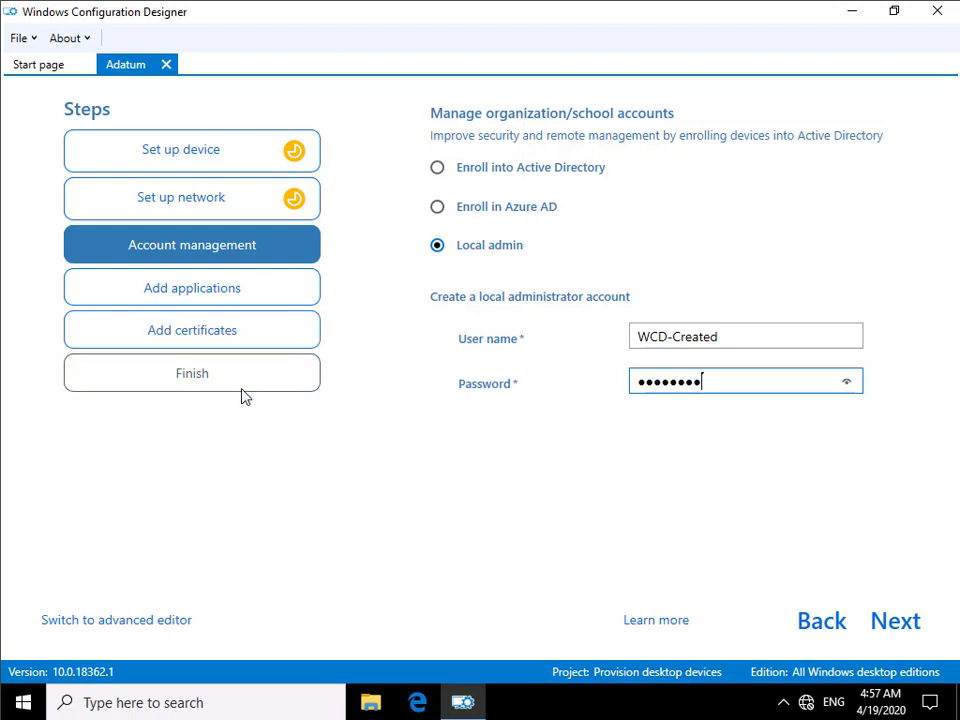
# Switch Adatum to the advanced editor and open Runtime settings > Accounts > Users showing WCD-Created
pyautogui.click(115, 621)
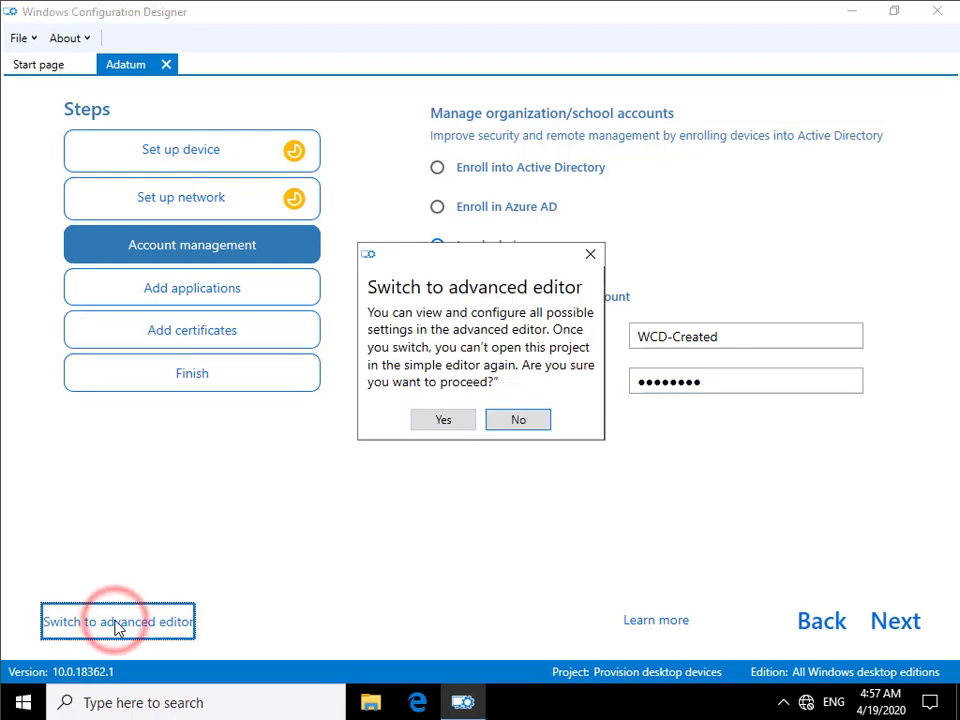
pyautogui.click(439, 419)
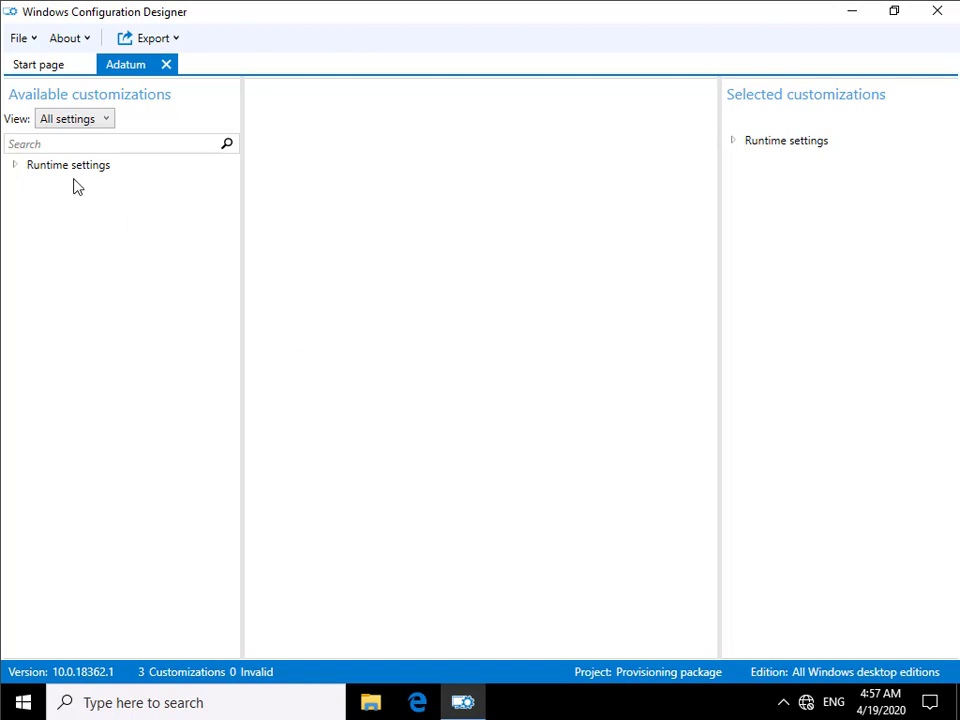
pyautogui.click(15, 168)
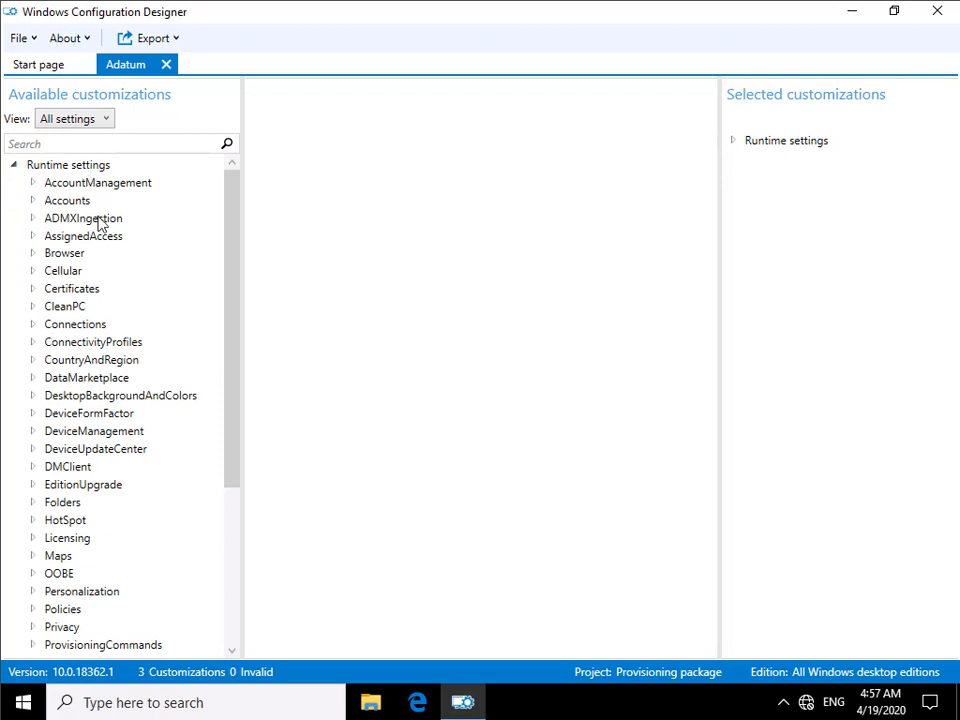
pyautogui.click(32, 200)
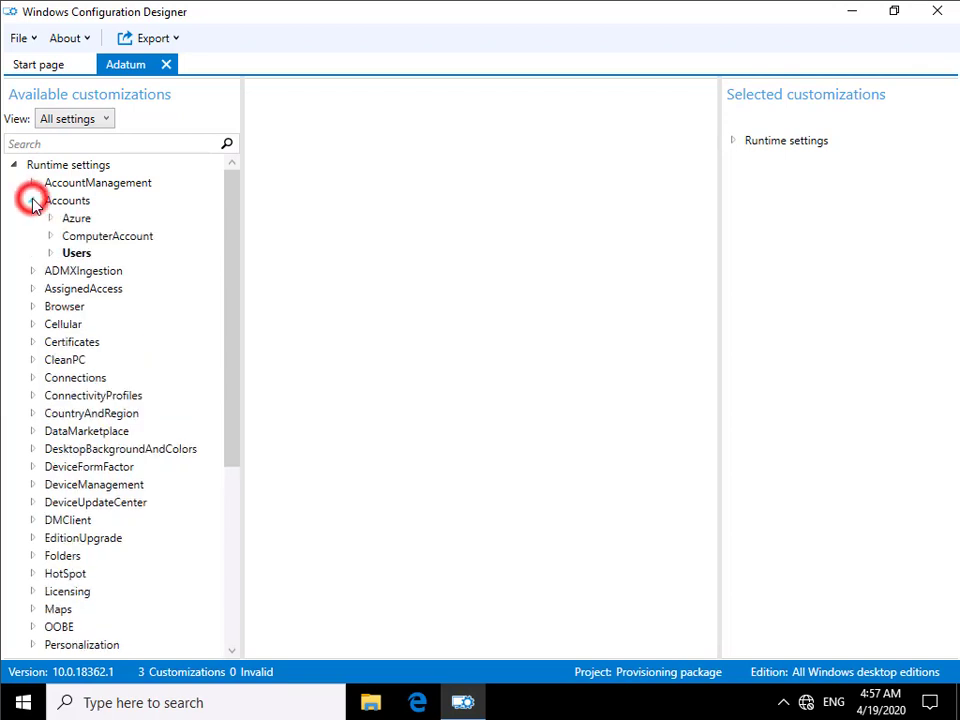
pyautogui.click(79, 253)
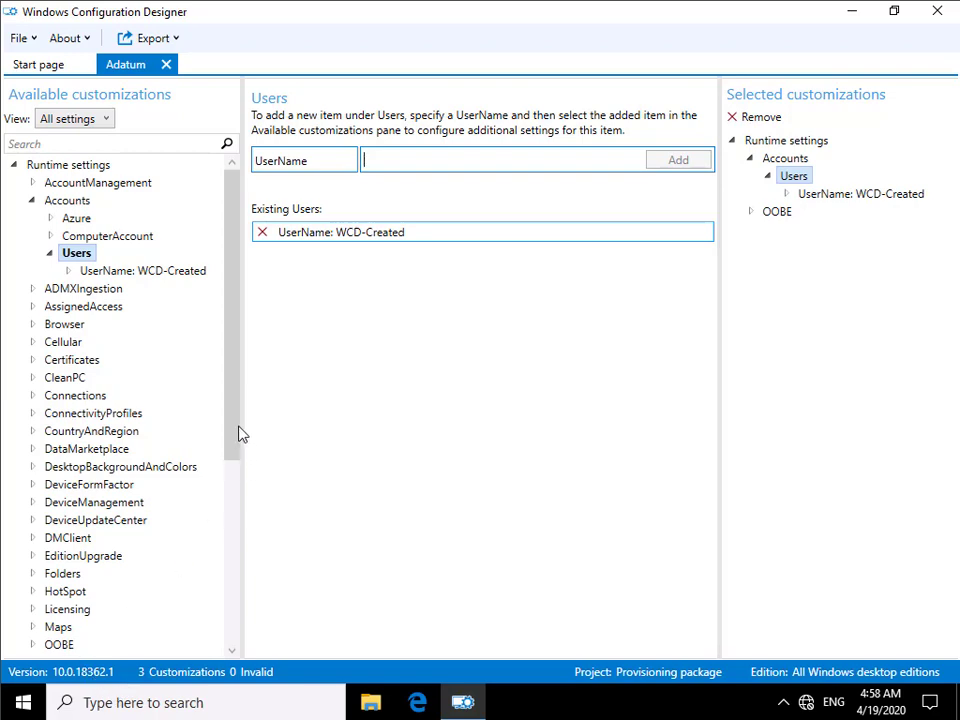
pyautogui.moveTo(236, 430); pyautogui.dragTo(230, 399)
# Save the Adatum project via File > Save and dismiss the Keep your info secure notice
pyautogui.click(34, 37)
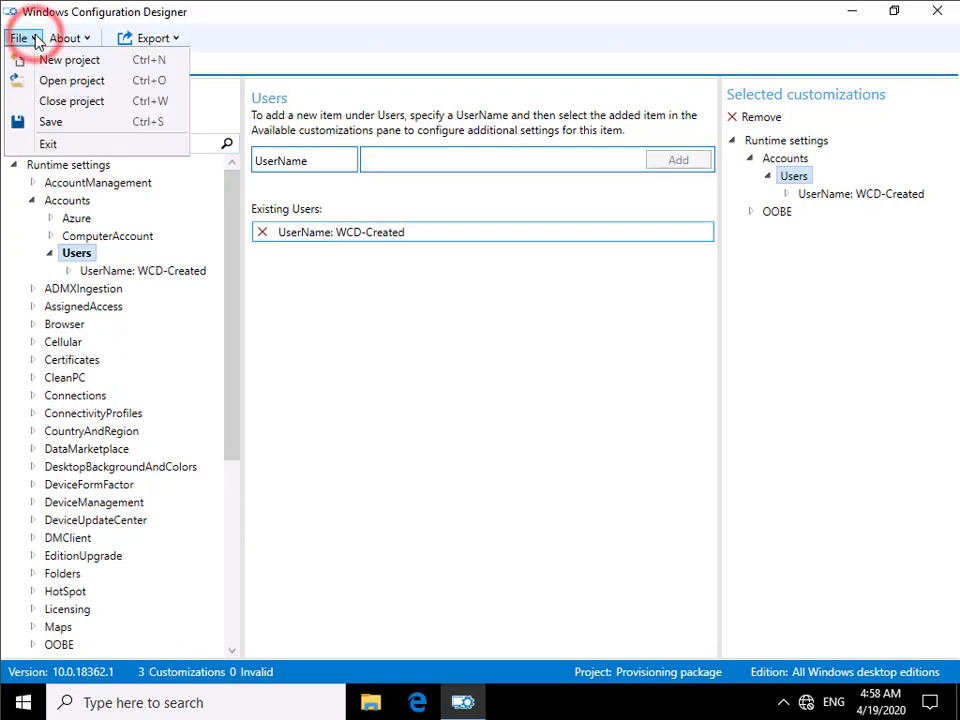
pyautogui.click(42, 122)
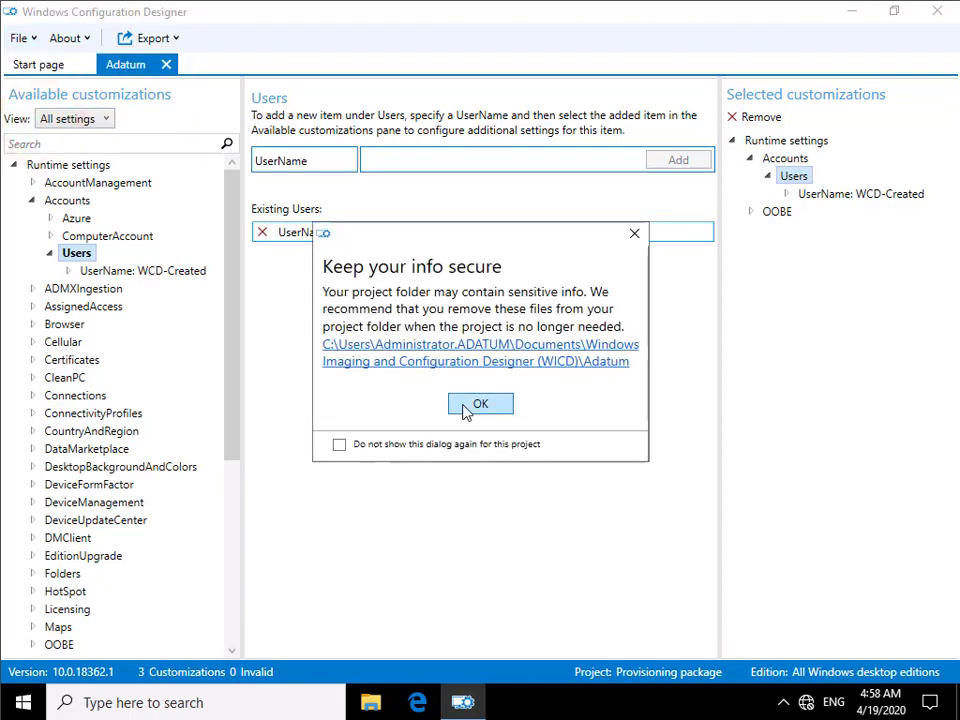
pyautogui.click(466, 408)
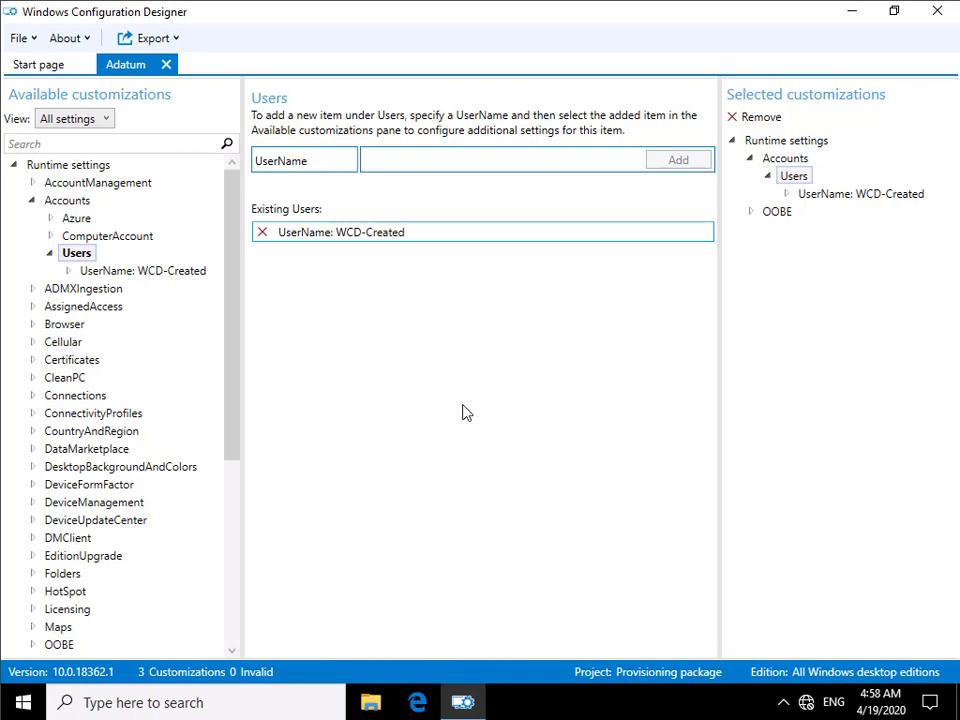
# Start exporting a provisioning package, keeping default name, version and owner, without encryption or signing
pyautogui.click(172, 38)
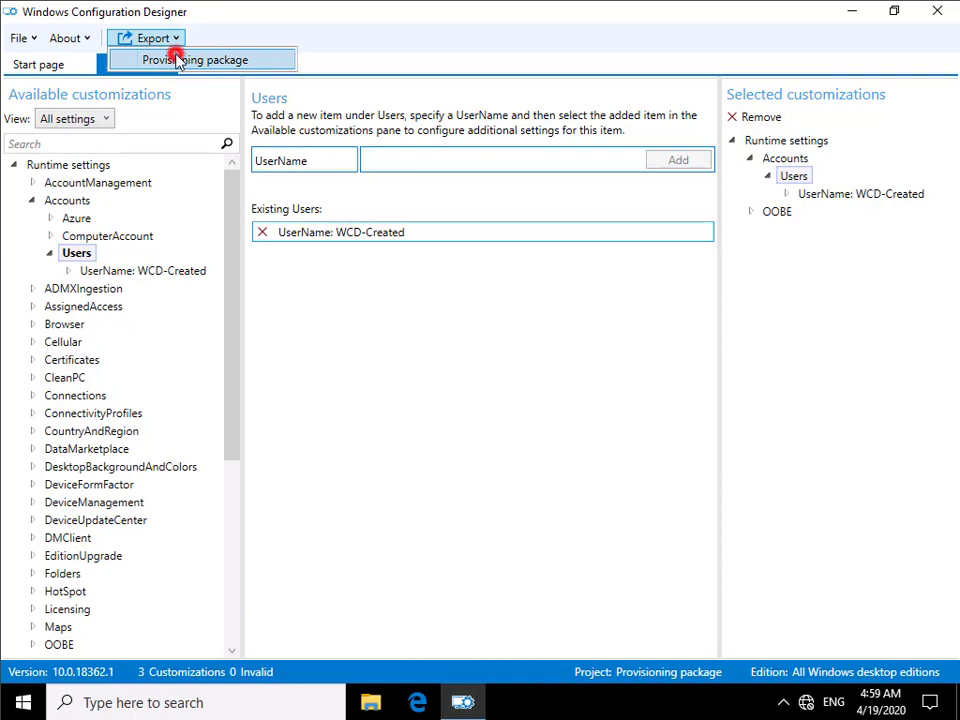
pyautogui.click(177, 61)
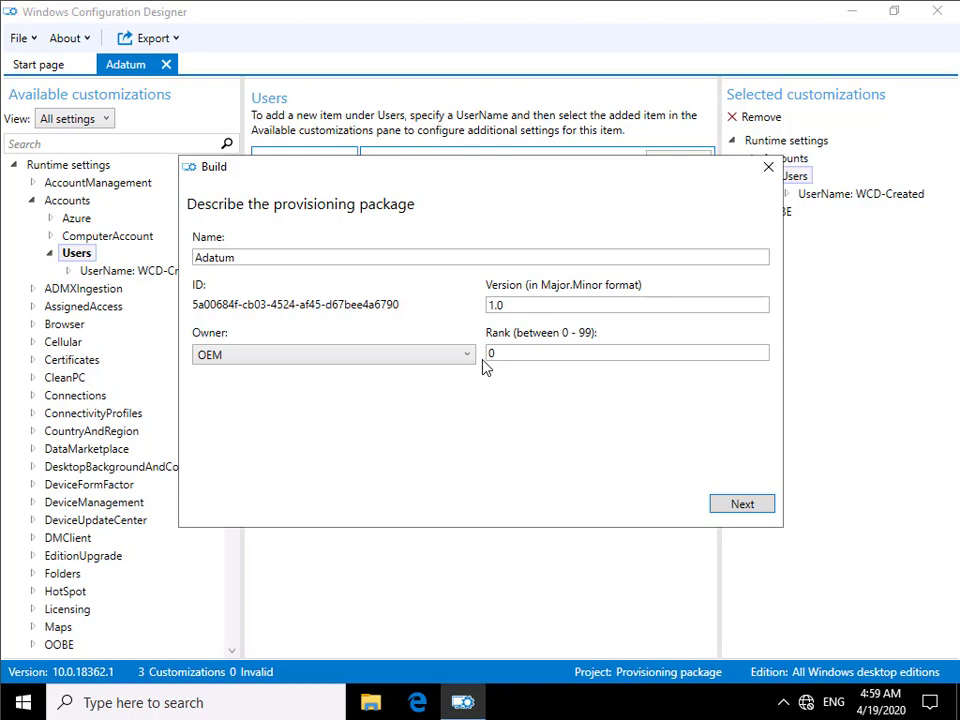
pyautogui.click(731, 503)
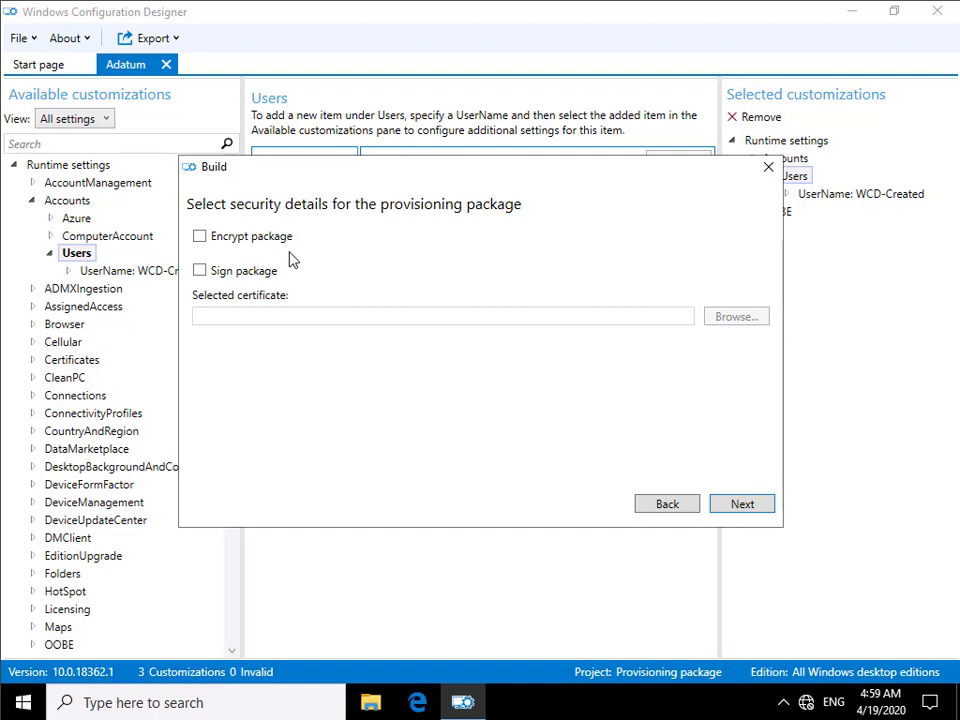
pyautogui.click(731, 507)
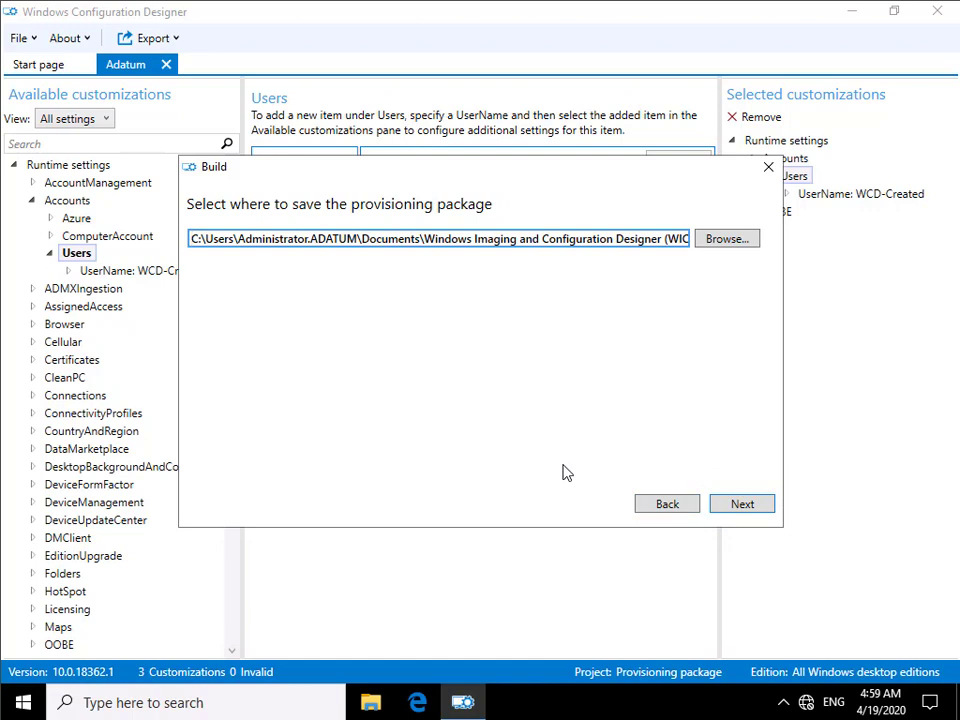
# Save the package as Adatum.ppkg in the Desktop folder and advance to the build summary
pyautogui.click(729, 238)
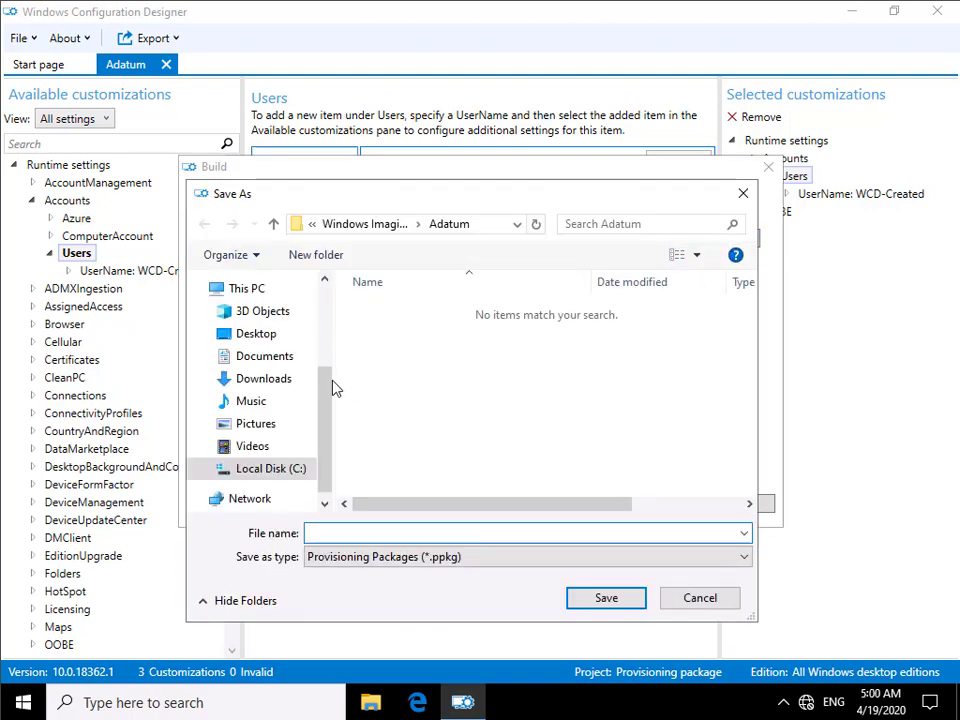
pyautogui.click(250, 338)
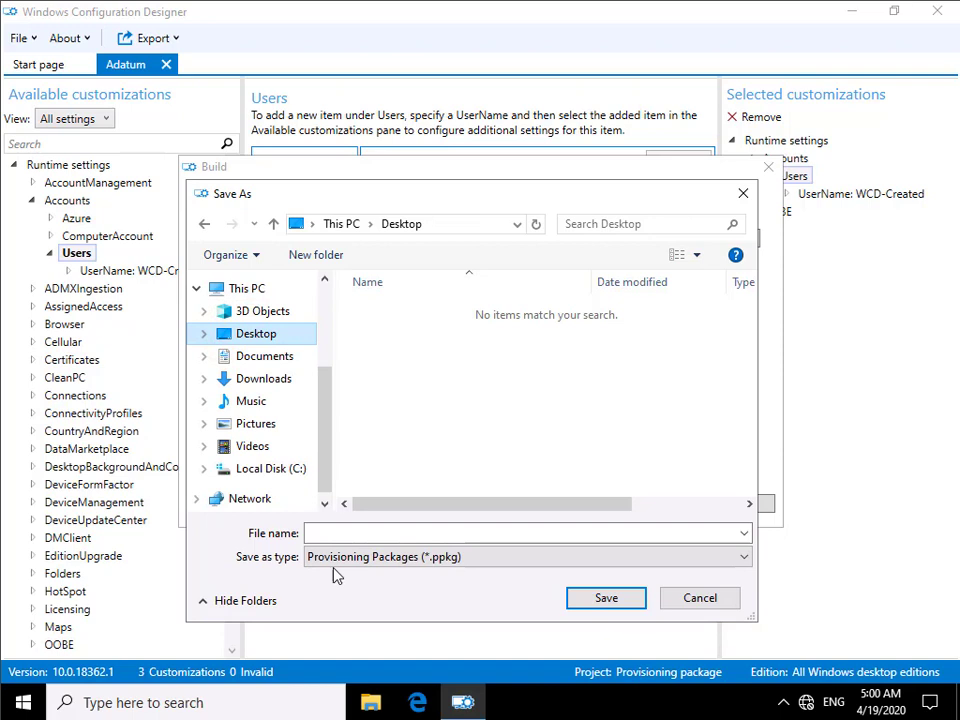
pyautogui.click(328, 533)
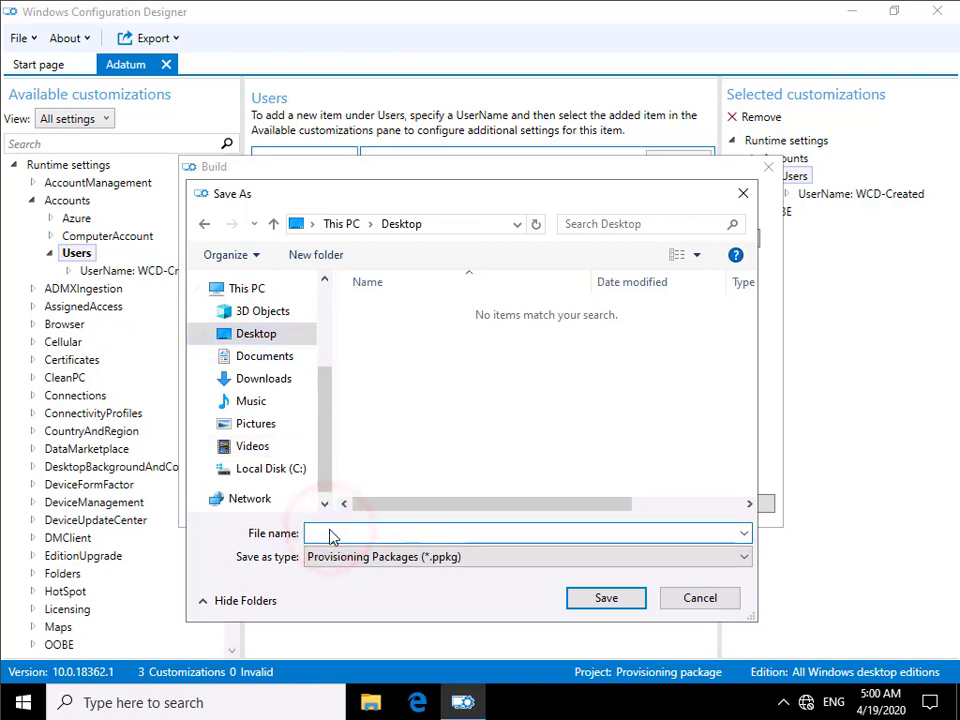
pyautogui.write('Adatum')
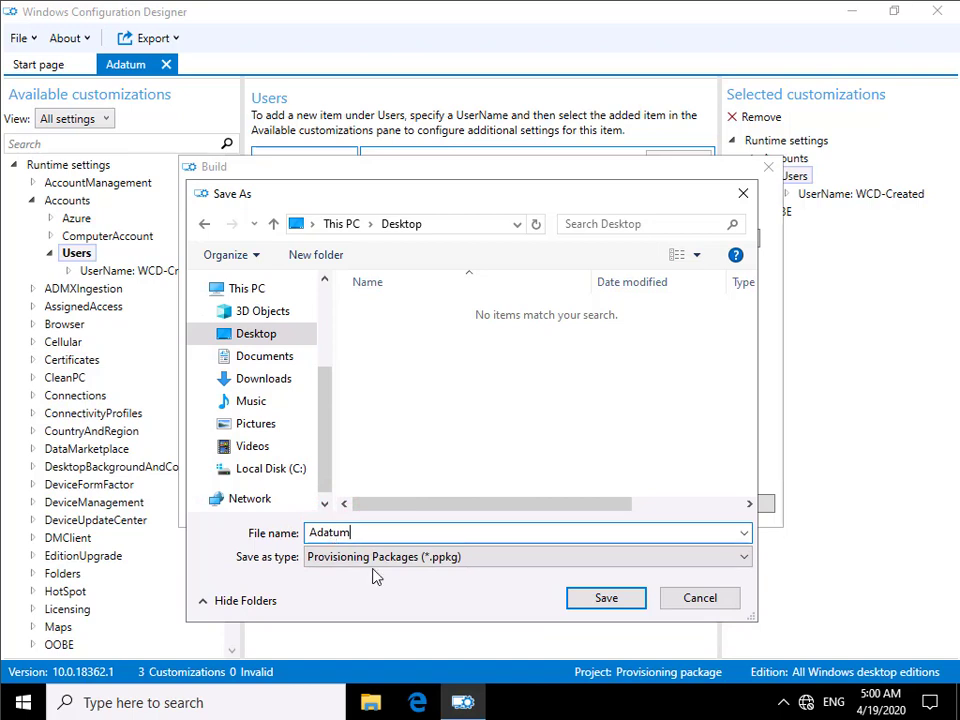
pyautogui.click(594, 600)
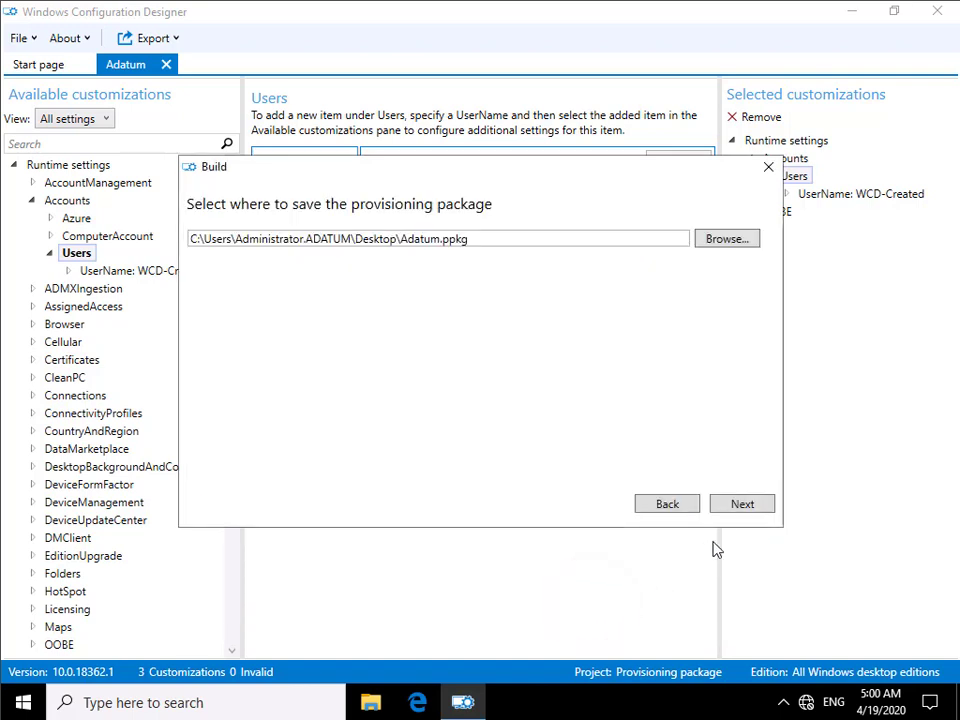
pyautogui.click(731, 509)
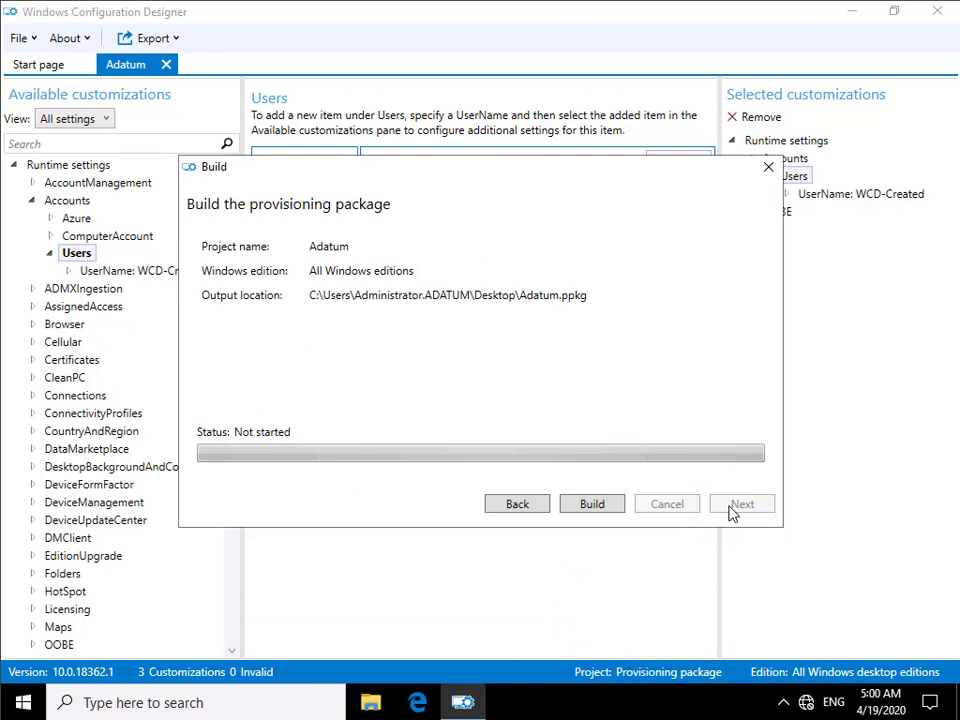
# Build Adatum.ppkg and close the wizard once it reports All done!
pyautogui.click(612, 508)
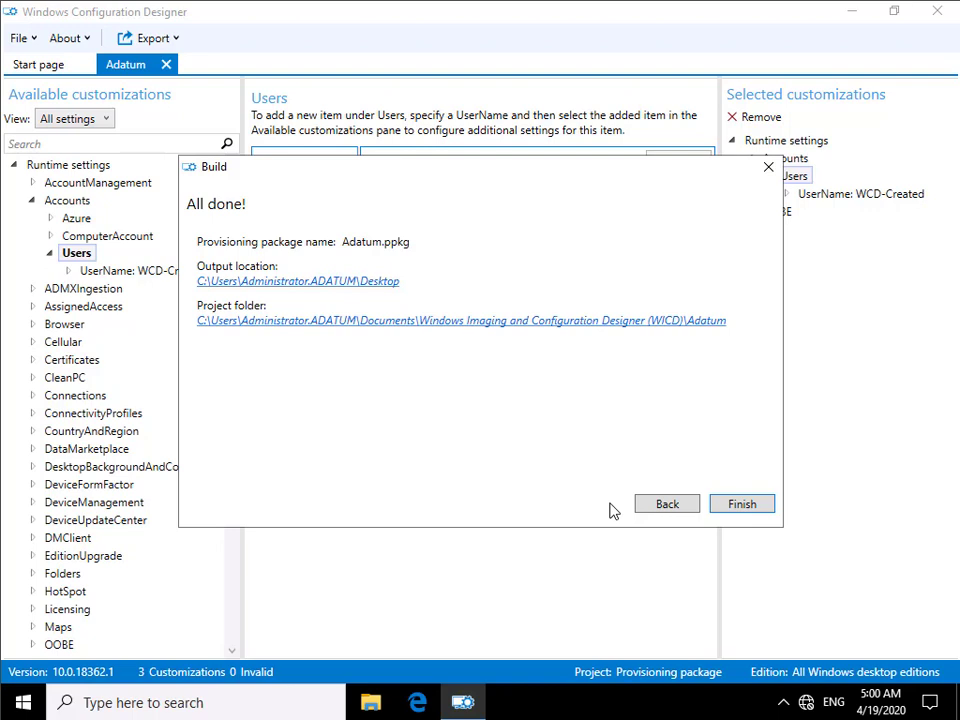
pyautogui.click(741, 504)
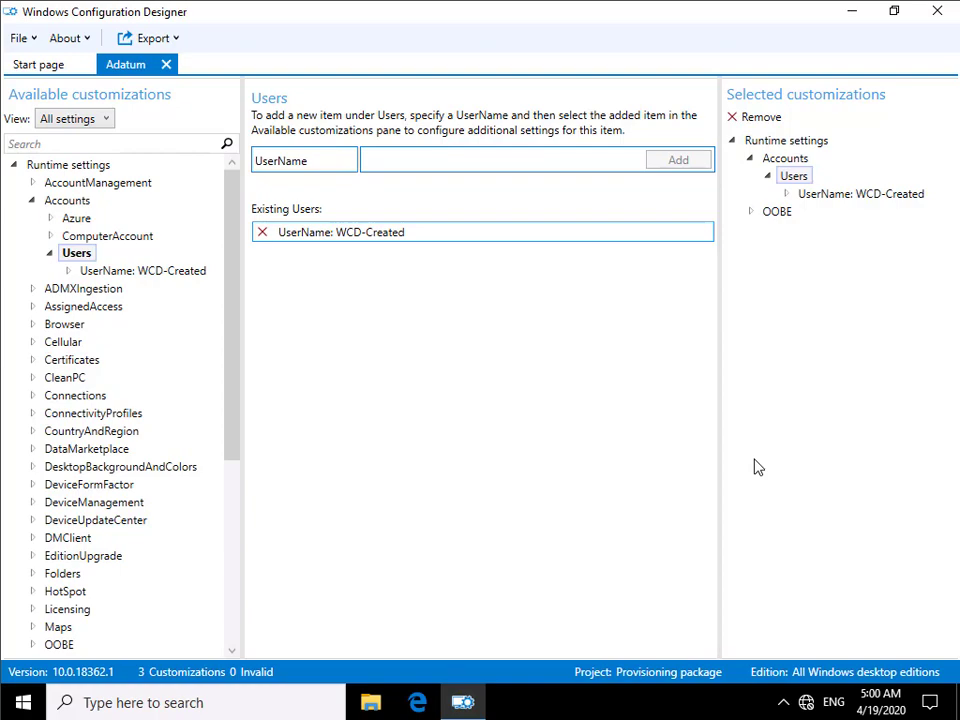
# Minimize the designer, open Adatum.ppkg from the desktop and confirm 'Yes, add it'
pyautogui.click(855, 16)
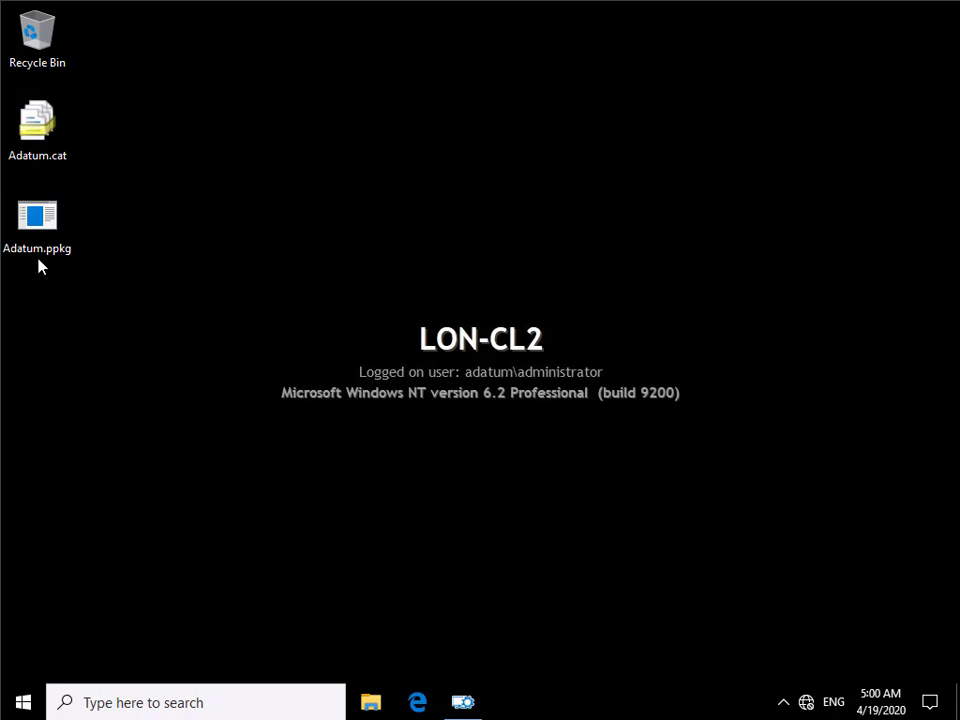
pyautogui.click(30, 160)
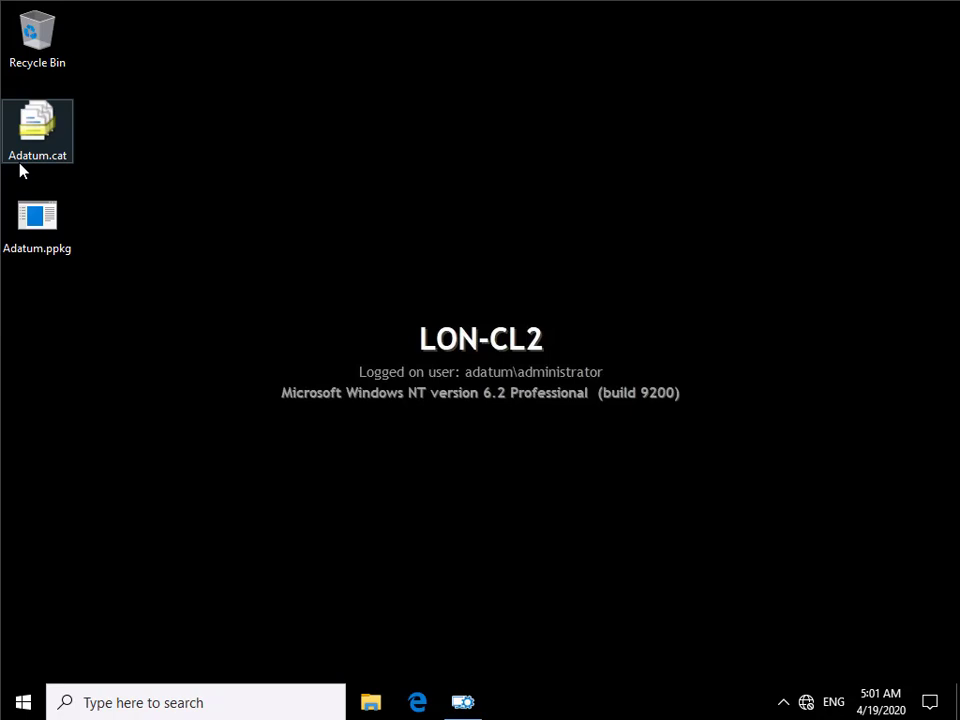
pyautogui.click(40, 218)
pyautogui.doubleClick(47, 220)
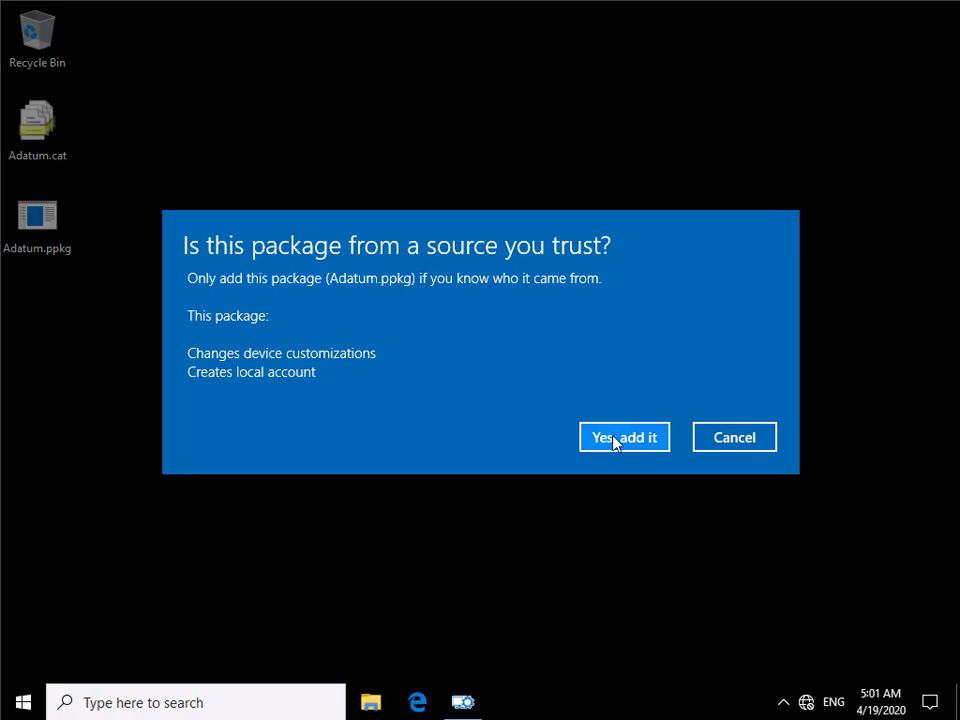
pyautogui.click(615, 439)
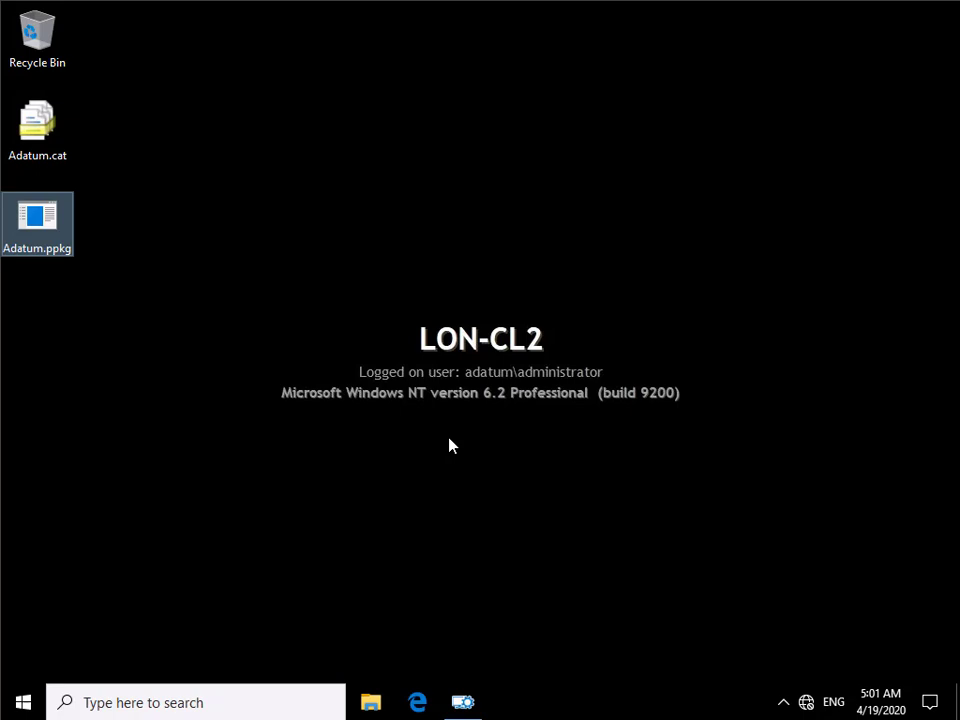
# Open Computer Management's Local Users and Groups > Users and select the WCD-Created account
pyautogui.rightClick(18, 704)
pyautogui.click(100, 394)
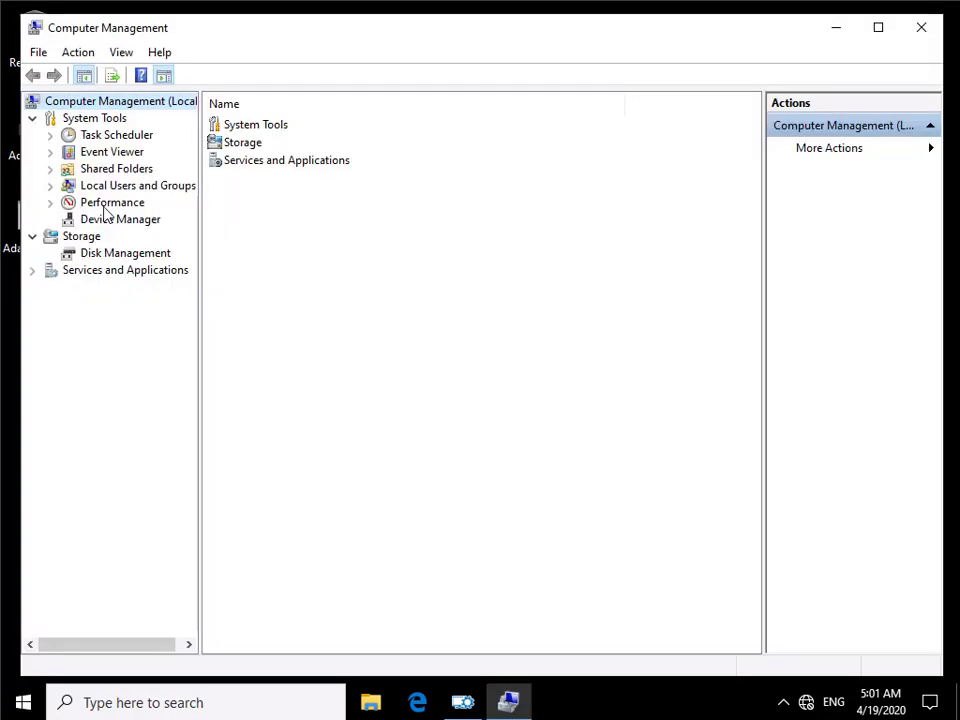
pyautogui.click(51, 188)
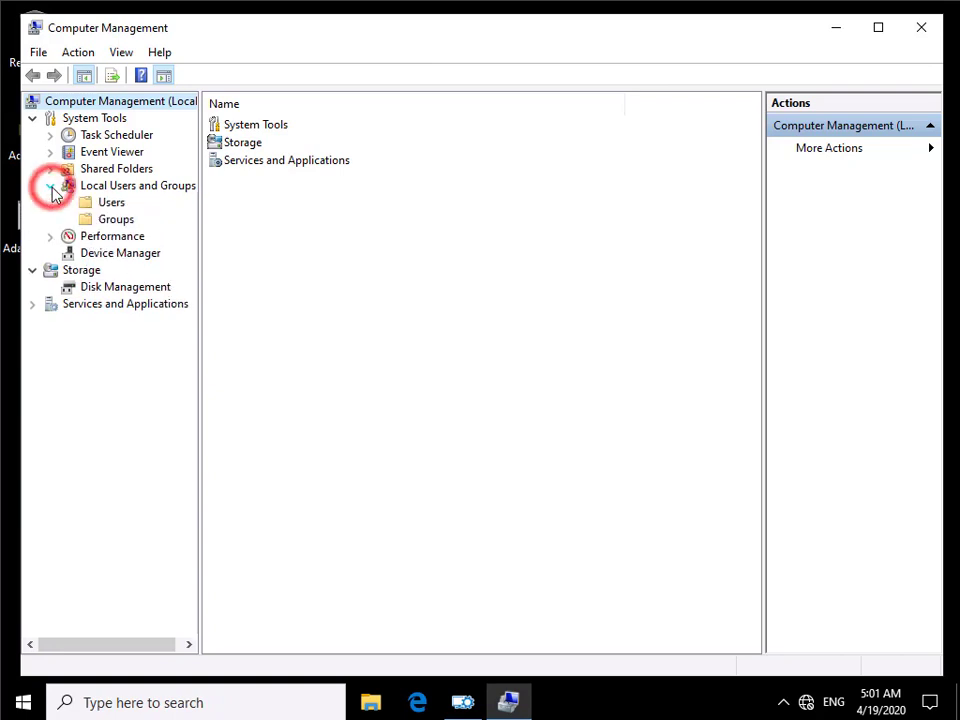
pyautogui.click(110, 204)
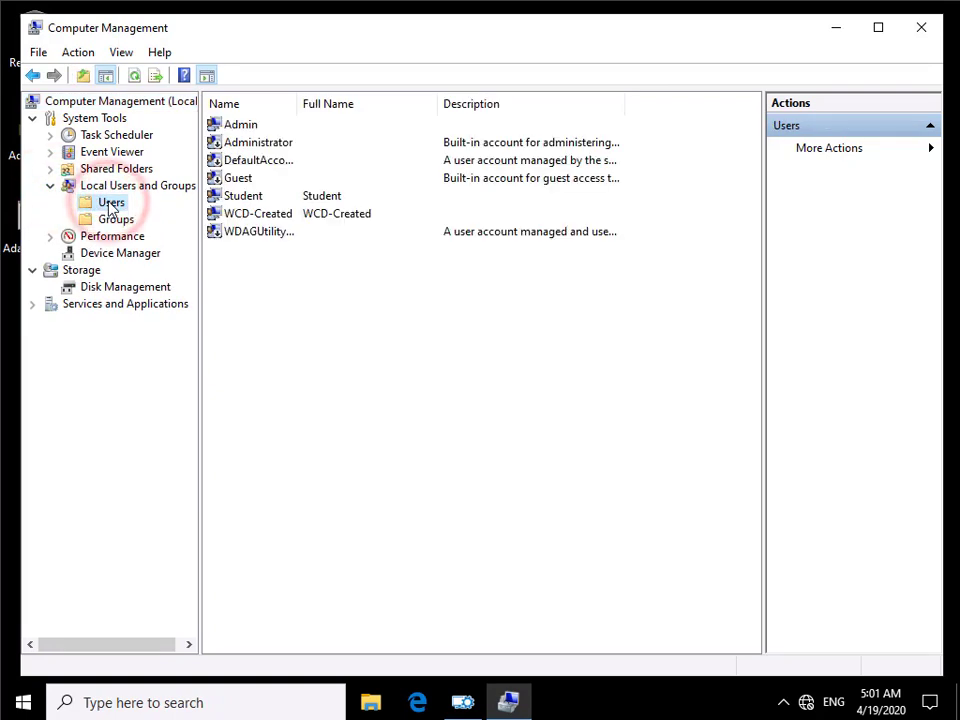
pyautogui.click(274, 220)
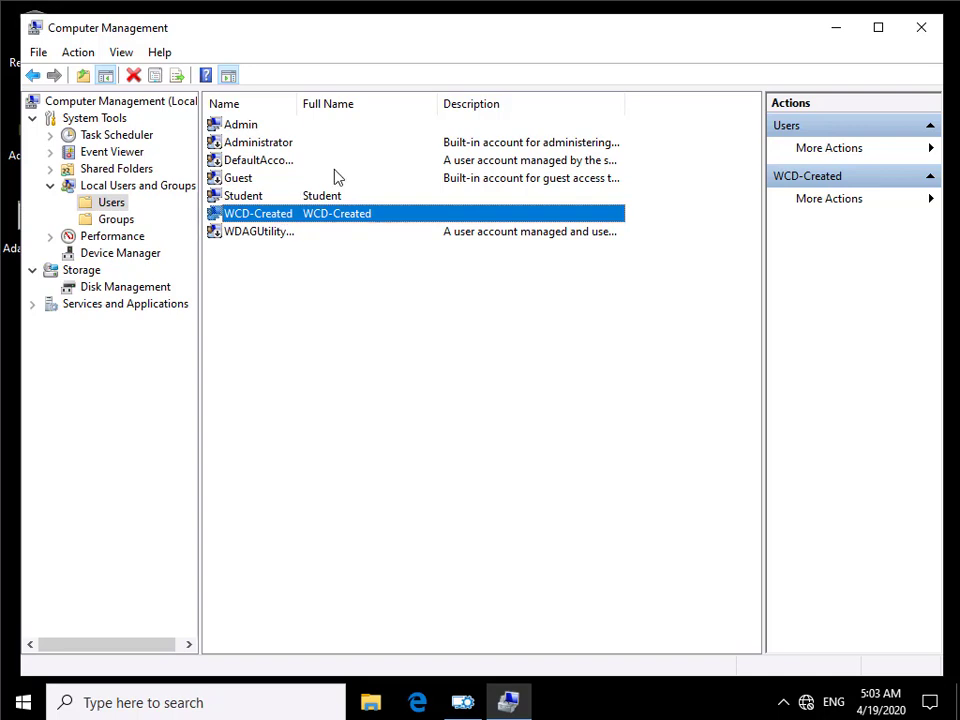
# Go to Settings > Accounts > Access work or school provisioning packages and view the Adatum package details
pyautogui.click(23, 703)
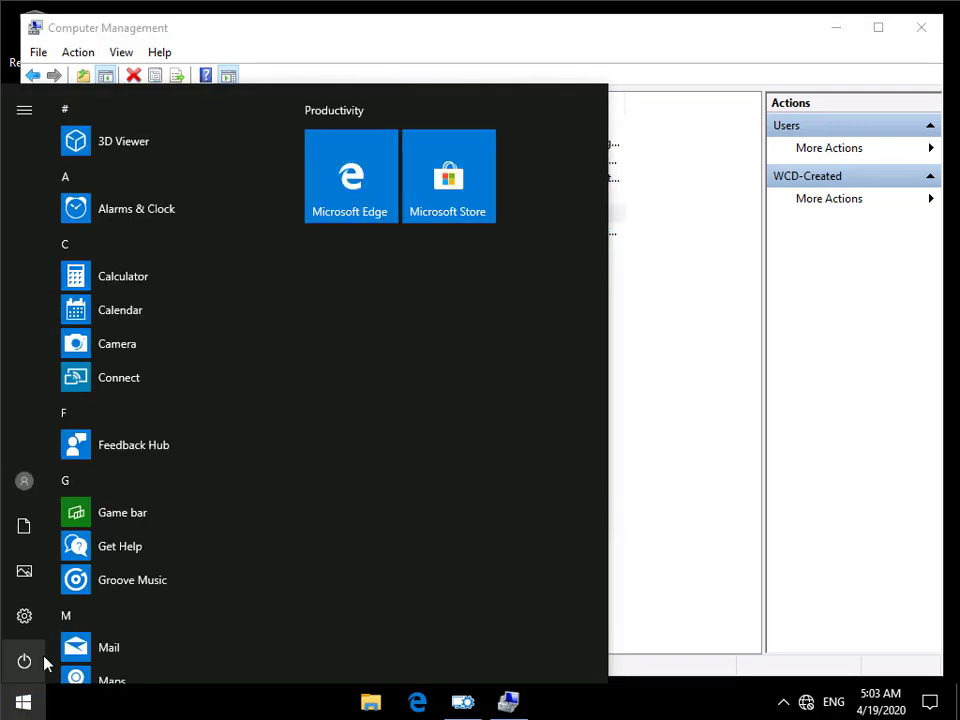
pyautogui.click(25, 618)
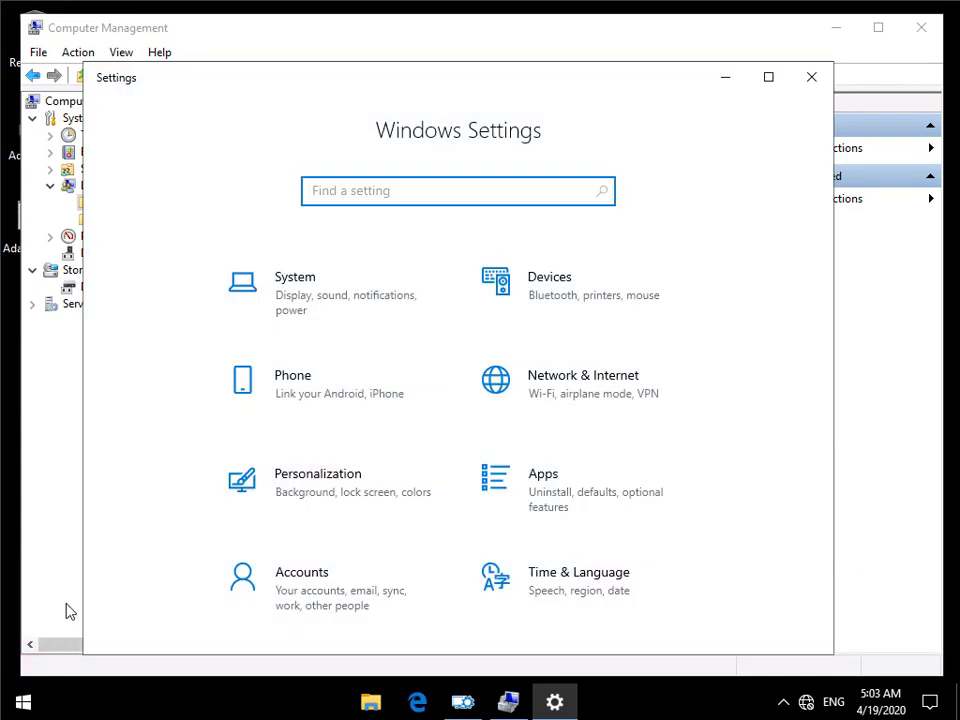
pyautogui.click(310, 572)
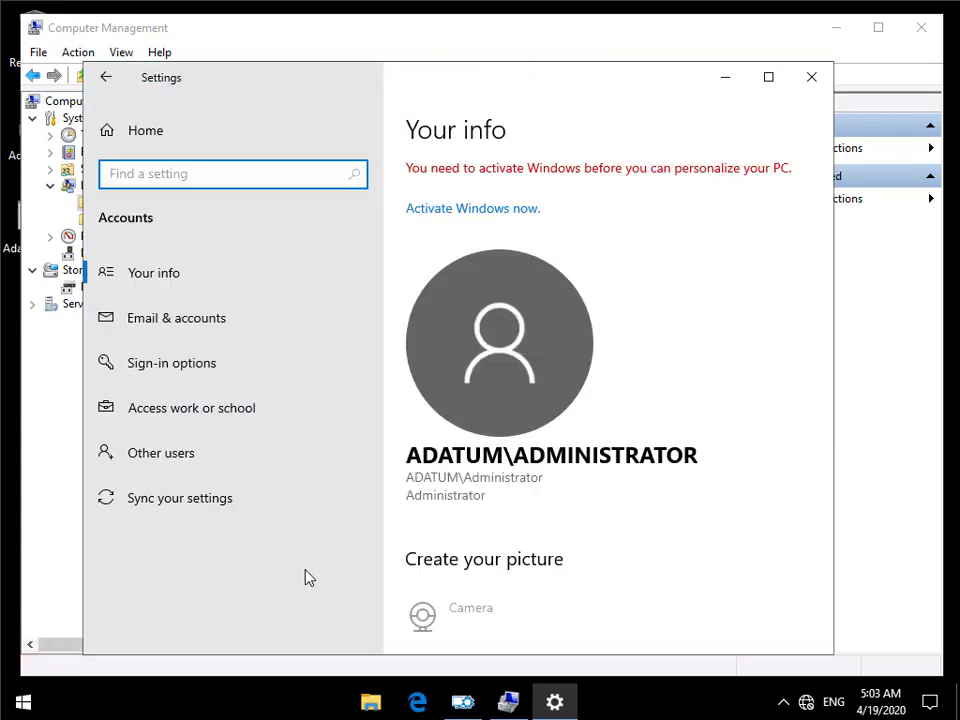
pyautogui.click(208, 418)
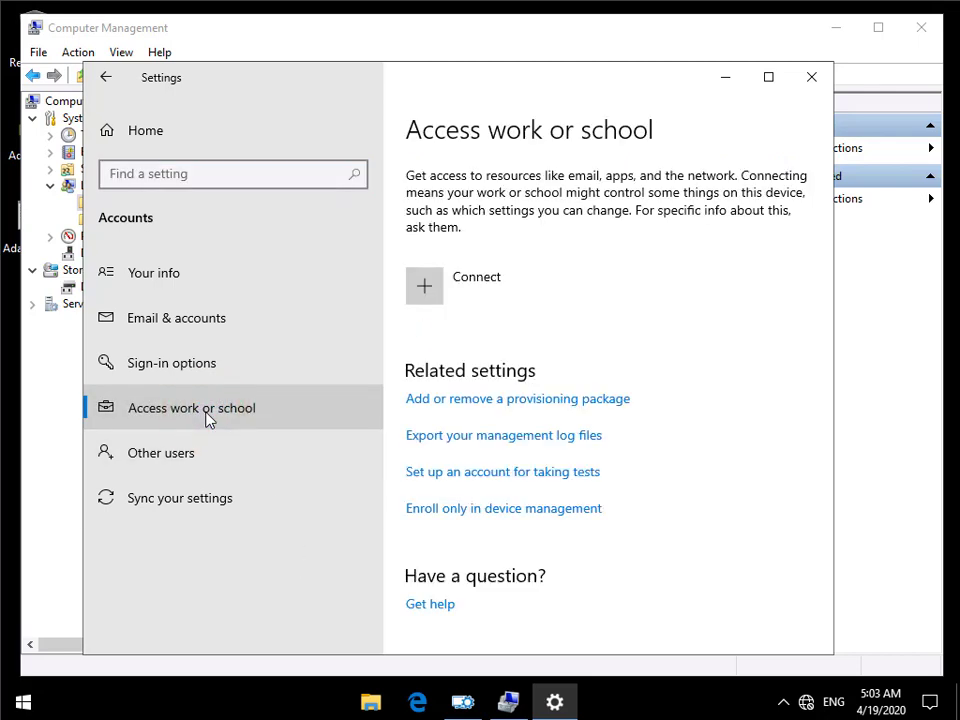
pyautogui.click(429, 401)
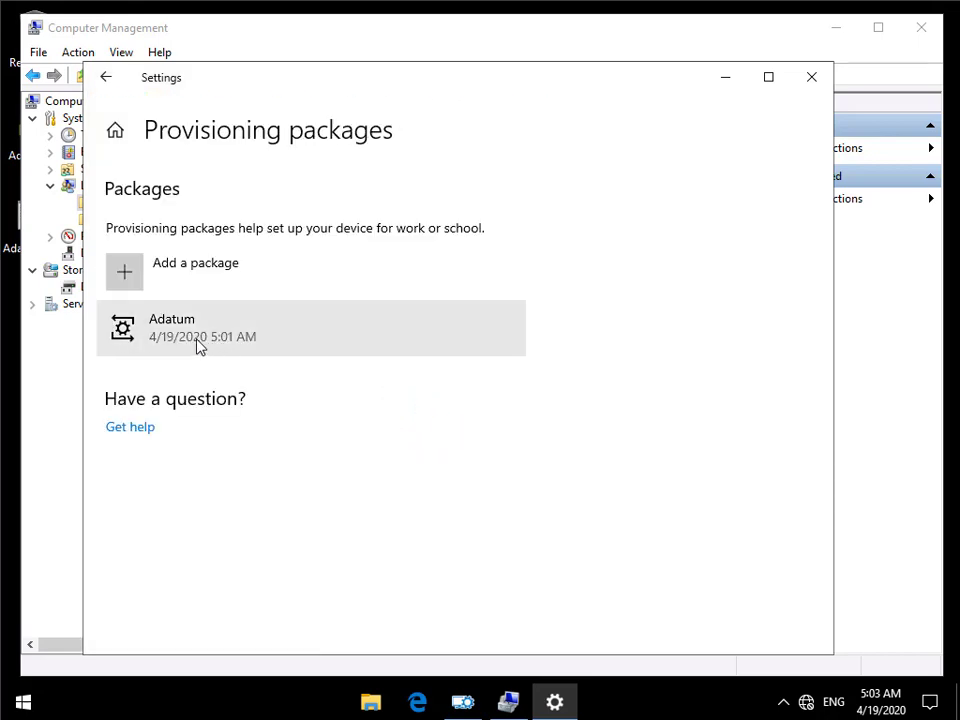
pyautogui.click(197, 342)
pyautogui.click(360, 381)
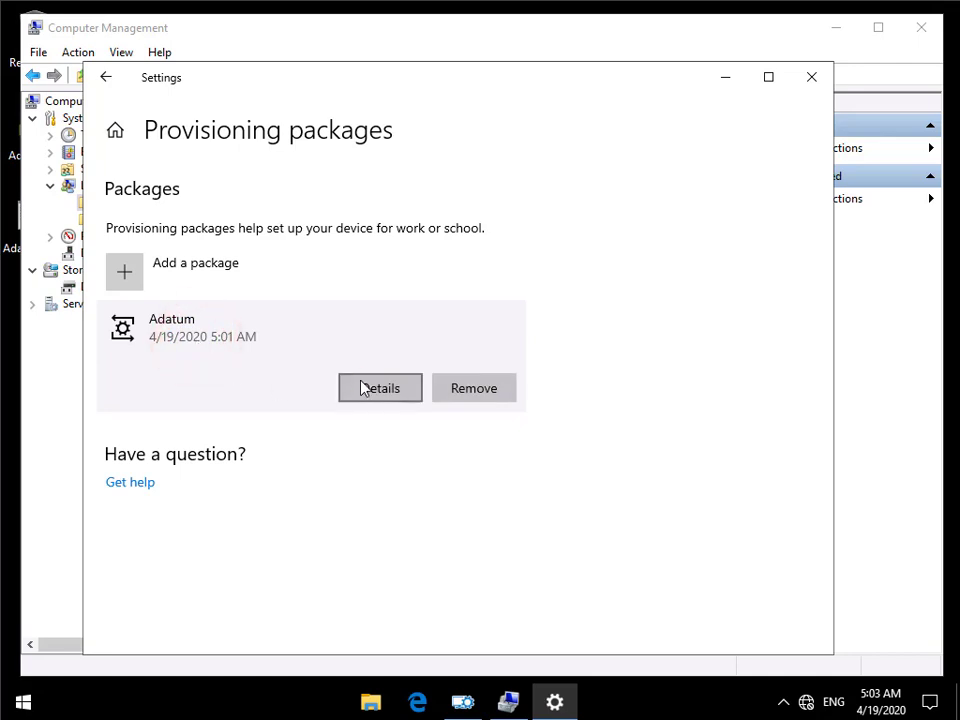